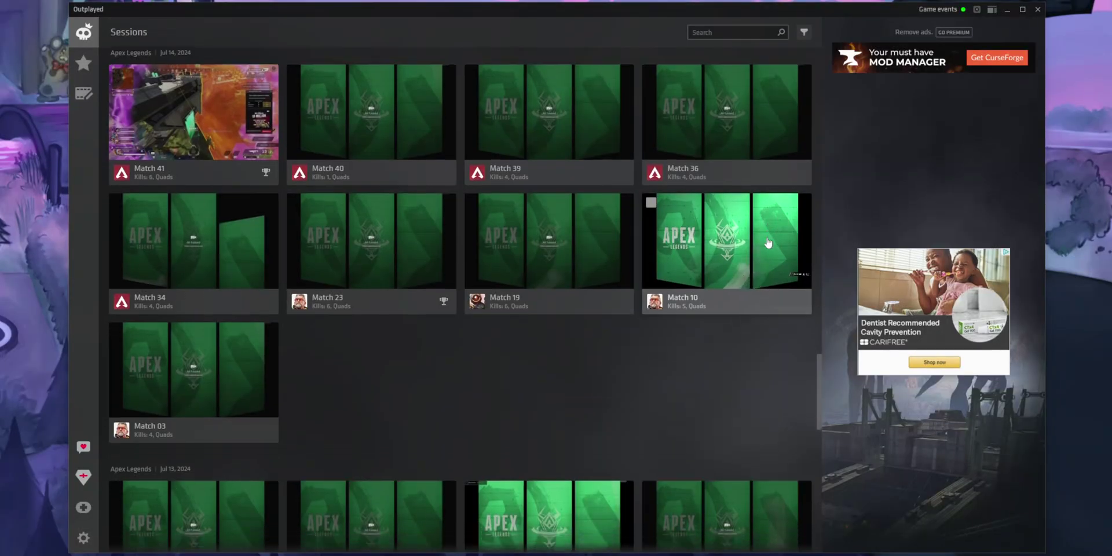
Step: Scroll down through Outplayed's list of recorded Apex Legends sessions
scroll(768, 242, down, 5)
scroll(766, 241, down, 9)
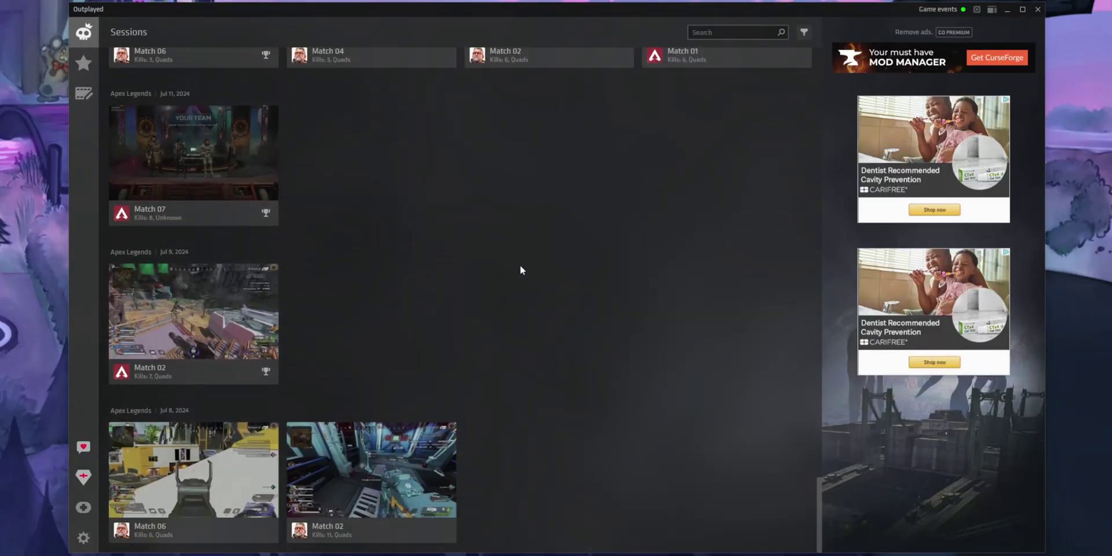
Step: Play back the Match 07 recording, then scroll the sessions list to the Jul 23 matches
click(189, 161)
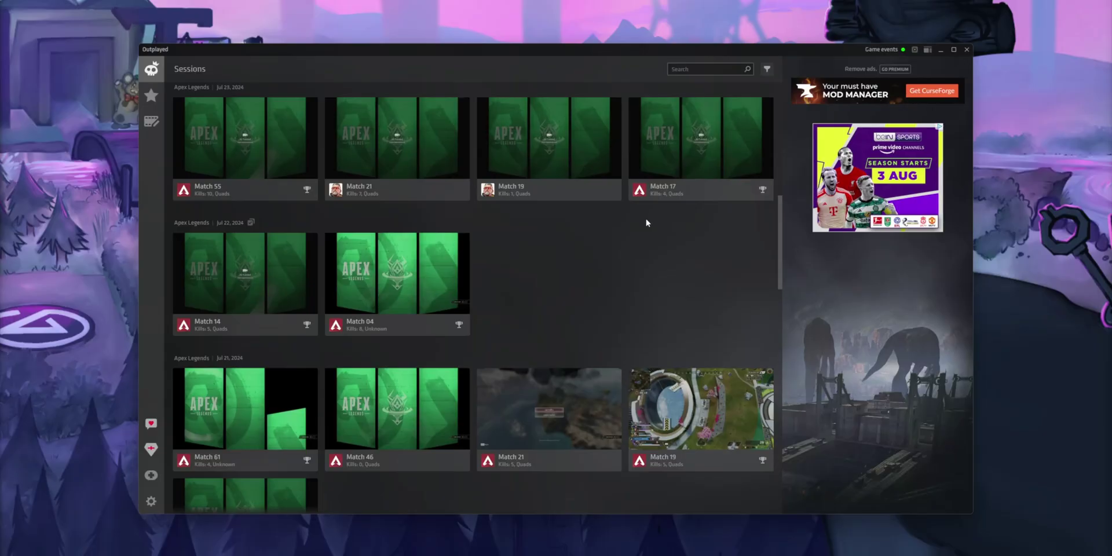
scroll(646, 222, down, 5)
scroll(609, 243, up, 6)
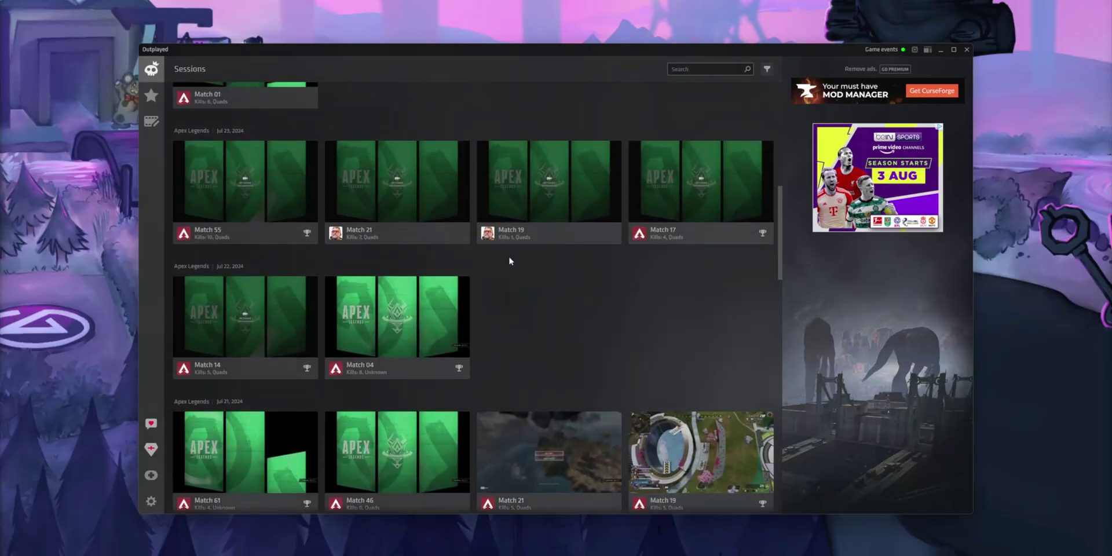
Step: Open the Match 21 King Canyon recording and skip ahead to about 7:21
click(396, 238)
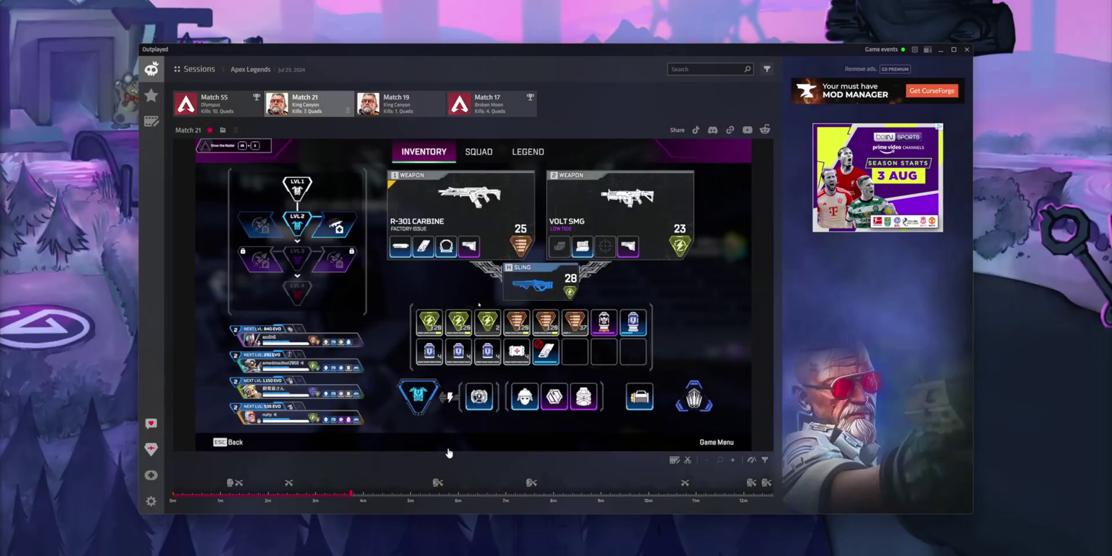
click(489, 494)
click(504, 494)
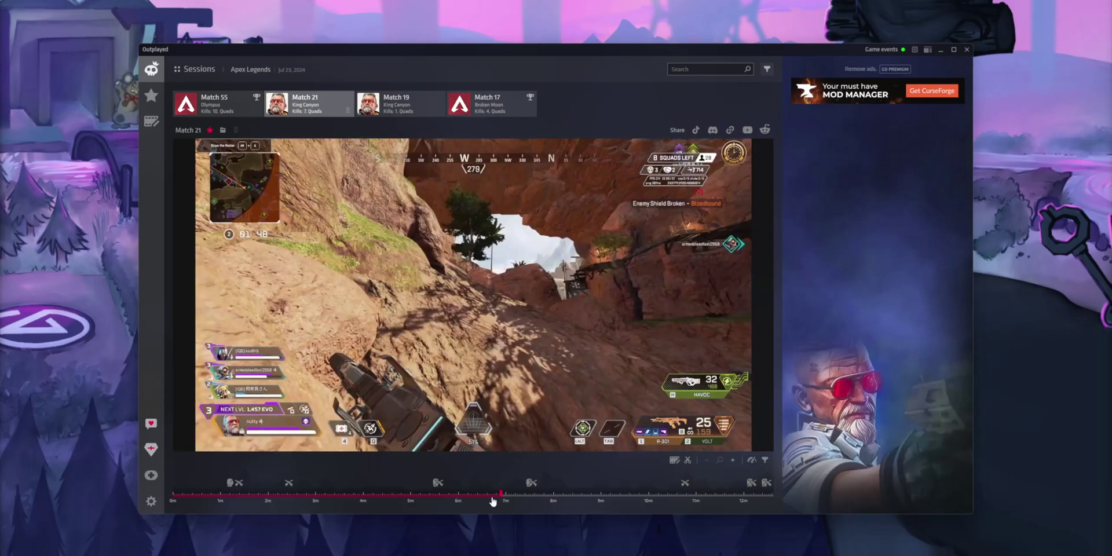
click(637, 496)
click(476, 495)
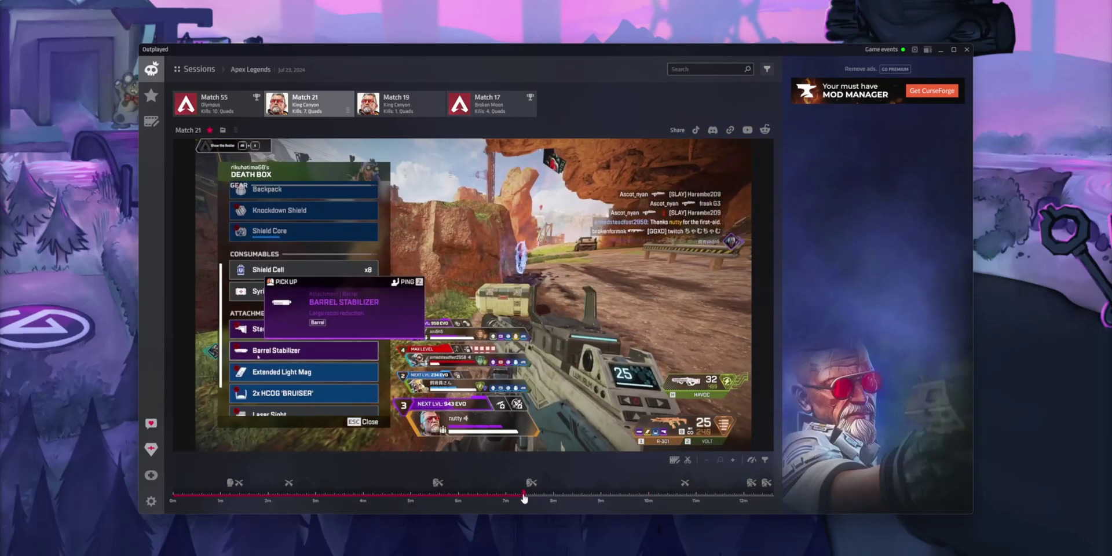
click(523, 496)
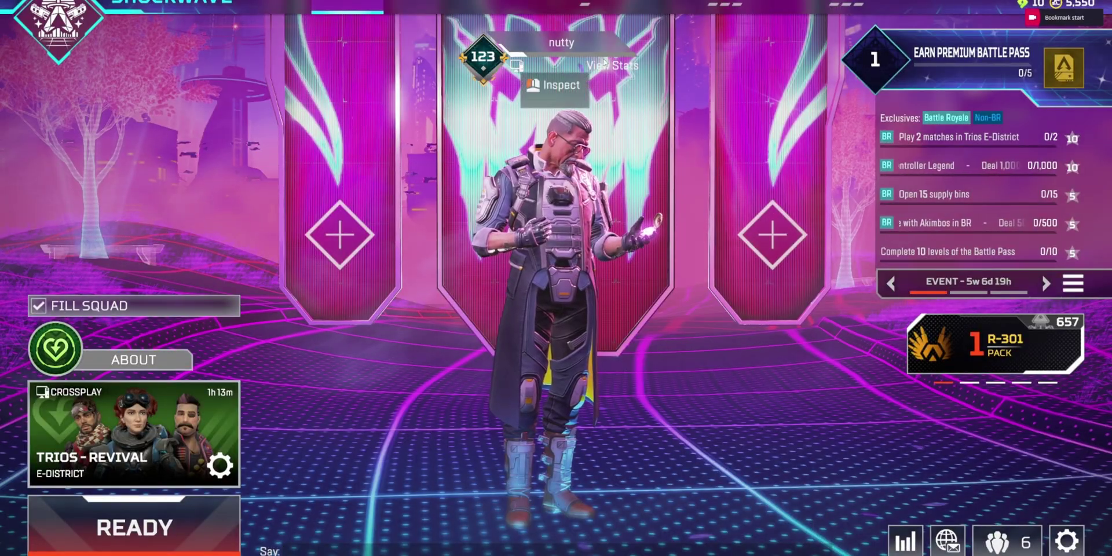
Step: View the player's stats from the Apex Legends lobby
click(604, 64)
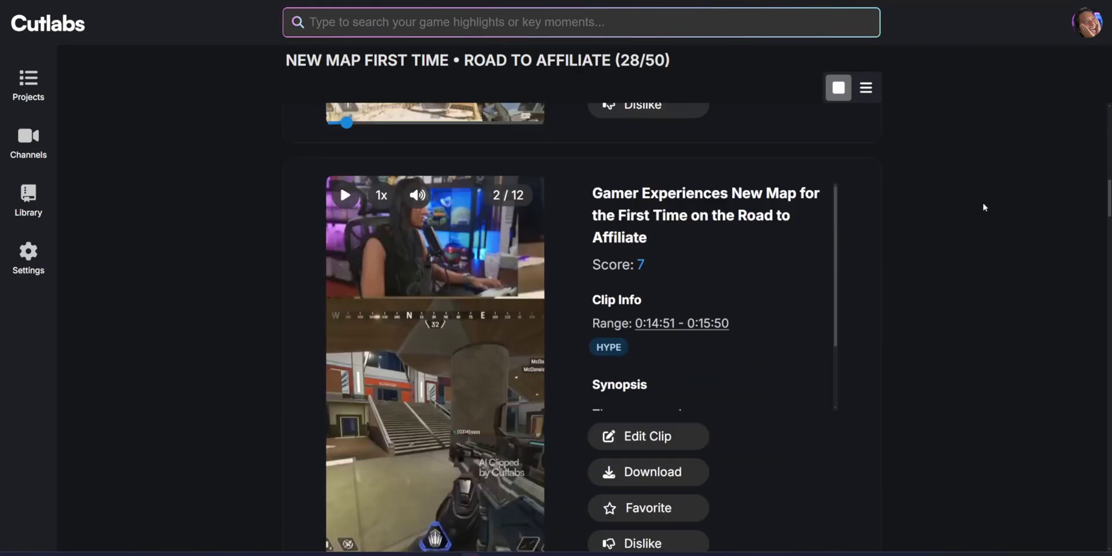
Step: Search the stream transcript for 'easy' and clip the 0:22:57–0:23:05 moment
scroll(983, 207, down, 2)
scroll(983, 207, down, 2)
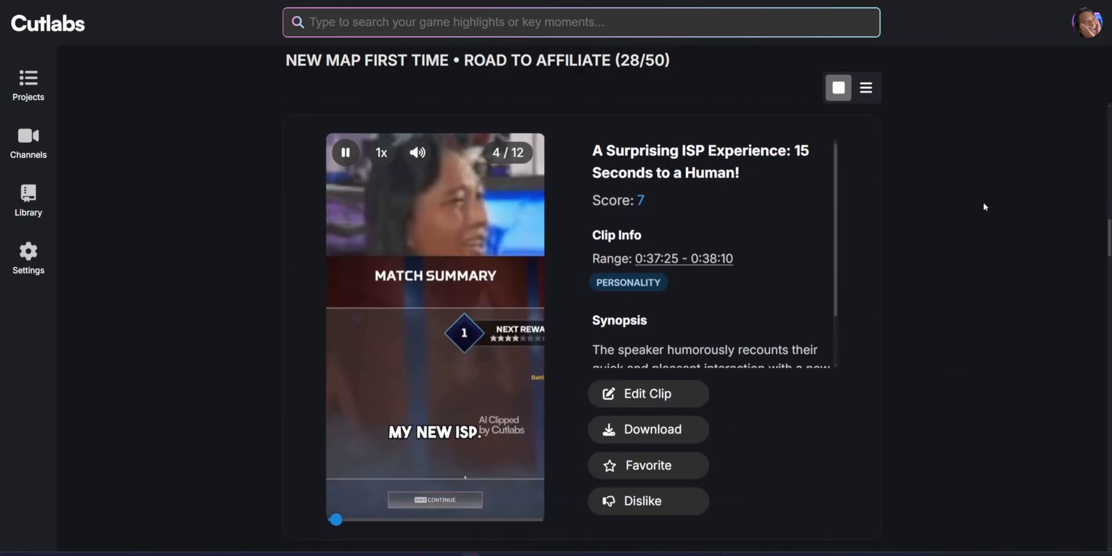
scroll(984, 207, down, 2)
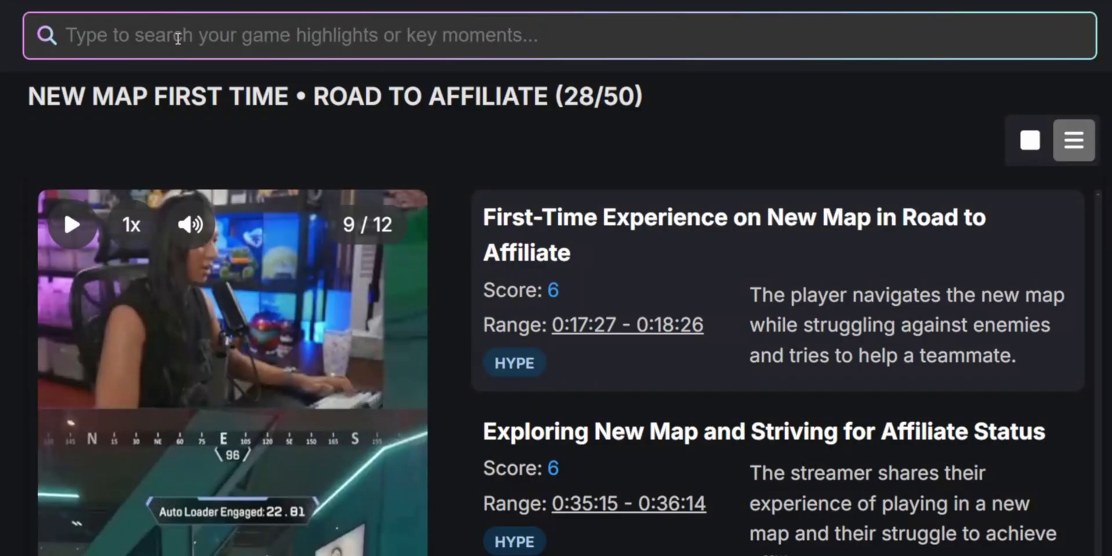
text(easy)
click(166, 88)
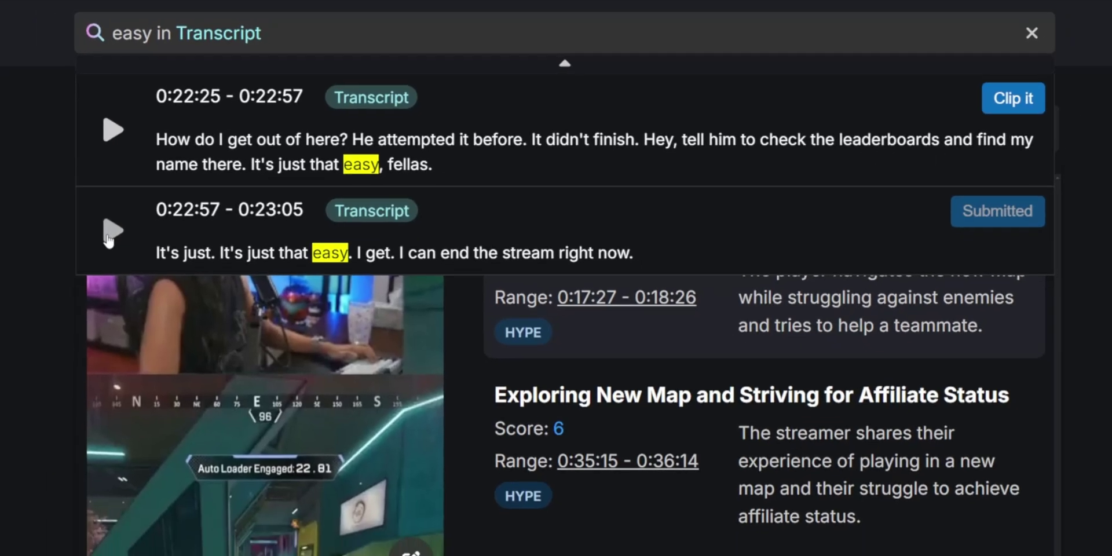
click(67, 251)
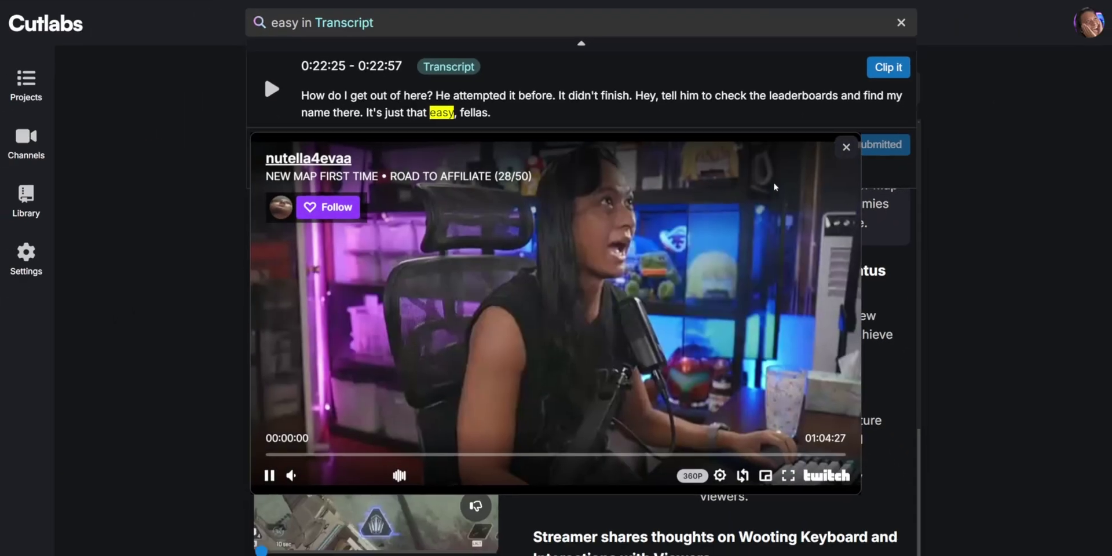
mouse_move(334, 484)
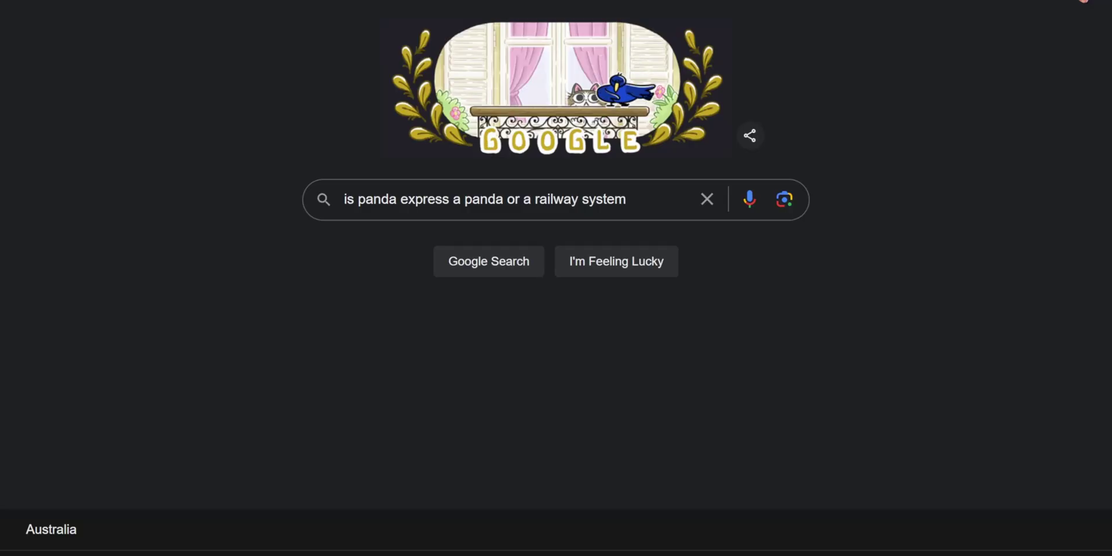
Step: Replace the Google search query with 'outplayed'
triple_click(653, 208)
text(outplayed)
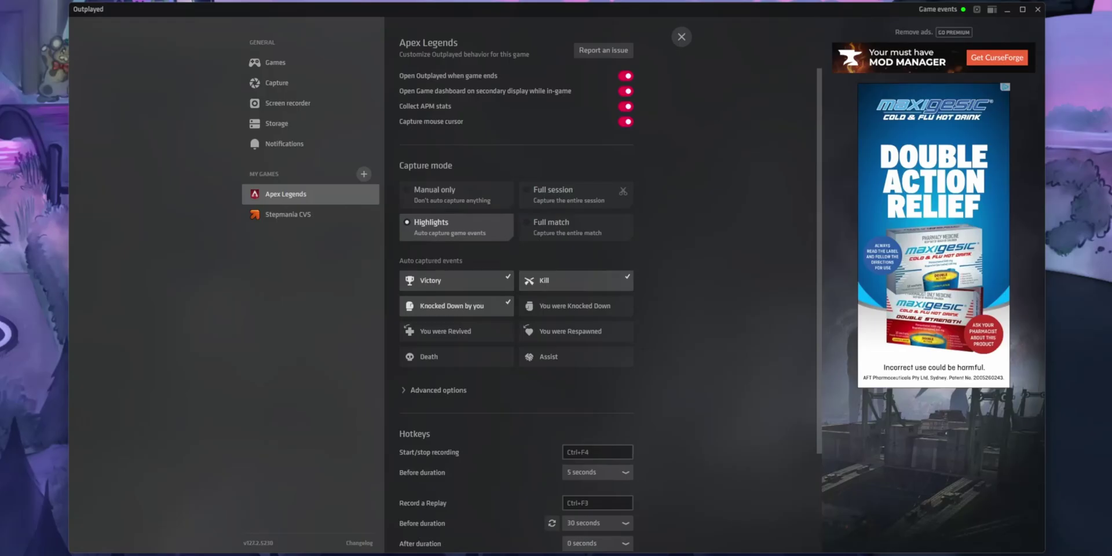
Step: Add CoD: MW III | Warzone 2.0 to My Games by searching for 'warzone'
click(364, 173)
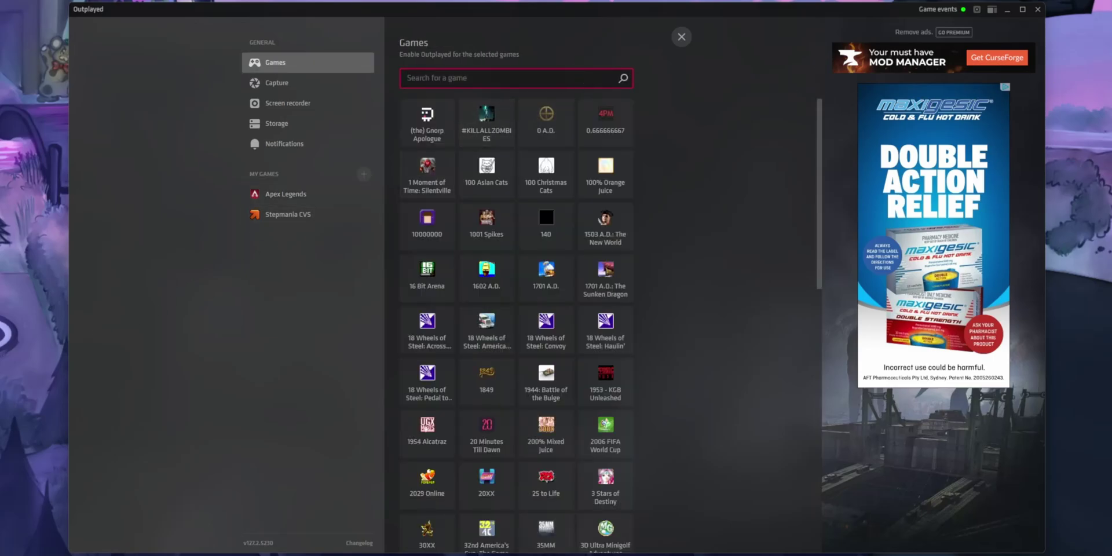
text(warzone)
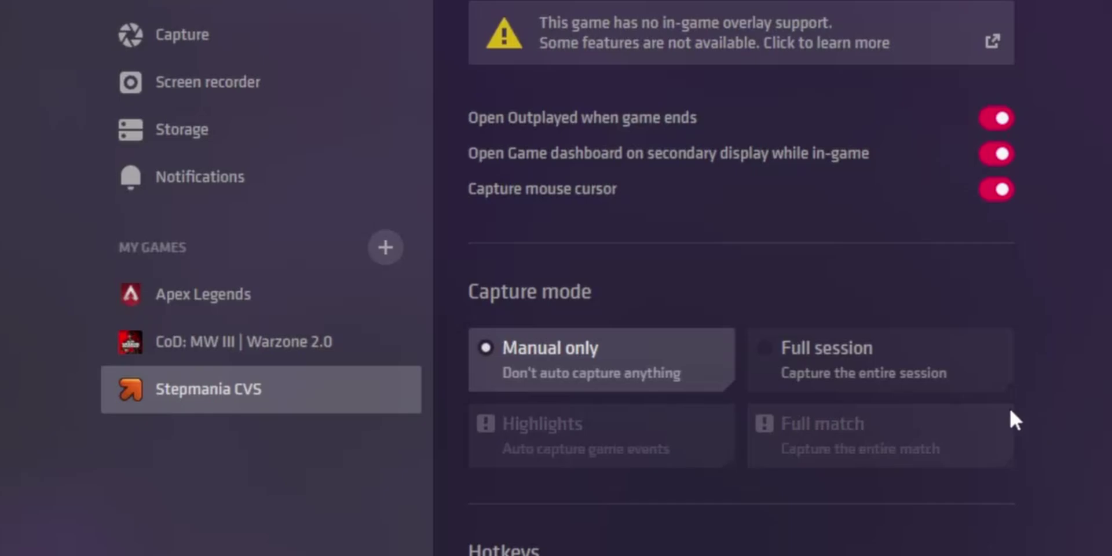
Step: Set Stepmania CVS capture mode to Full session, then bring up the Apex Legends settings
click(963, 382)
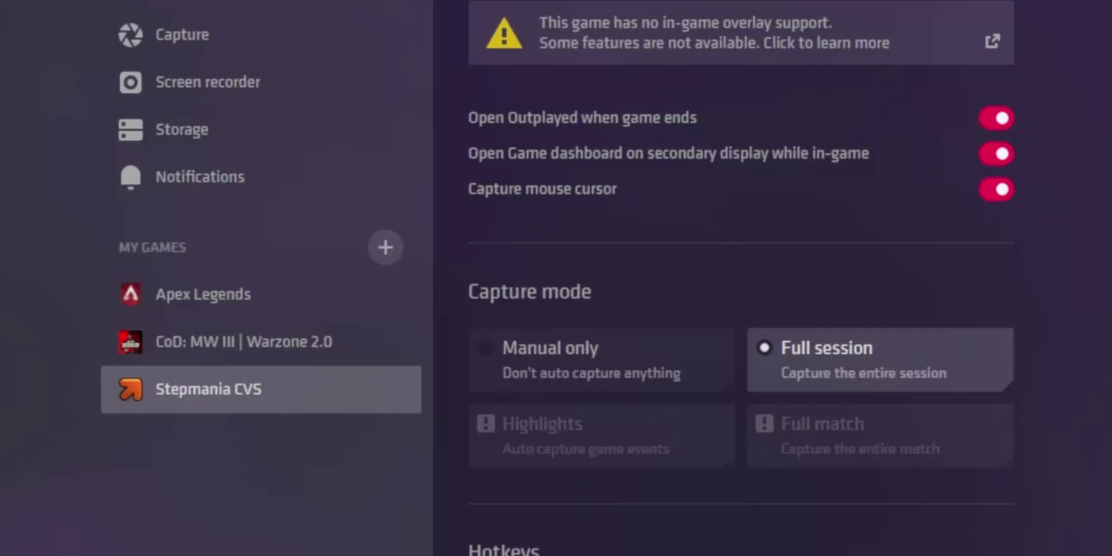
click(210, 290)
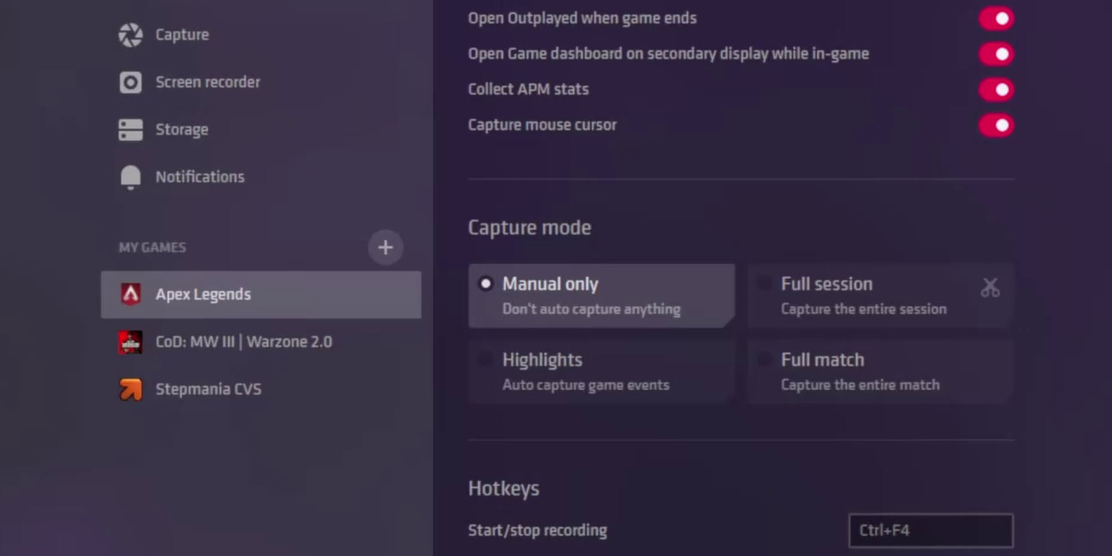
Step: Try Full session and Full match, then settle on Highlights capture mode for Apex Legends
click(857, 304)
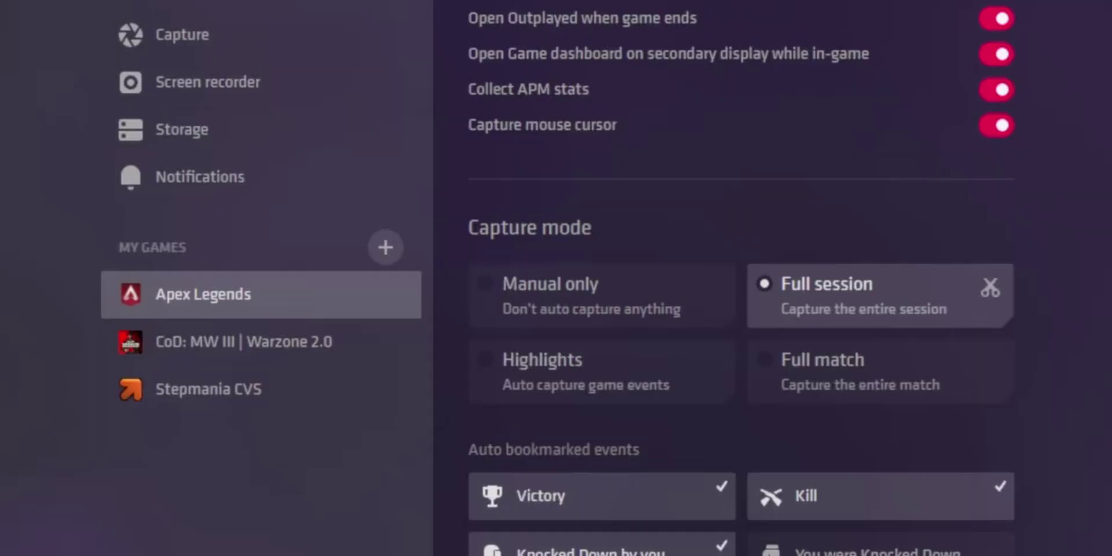
click(915, 382)
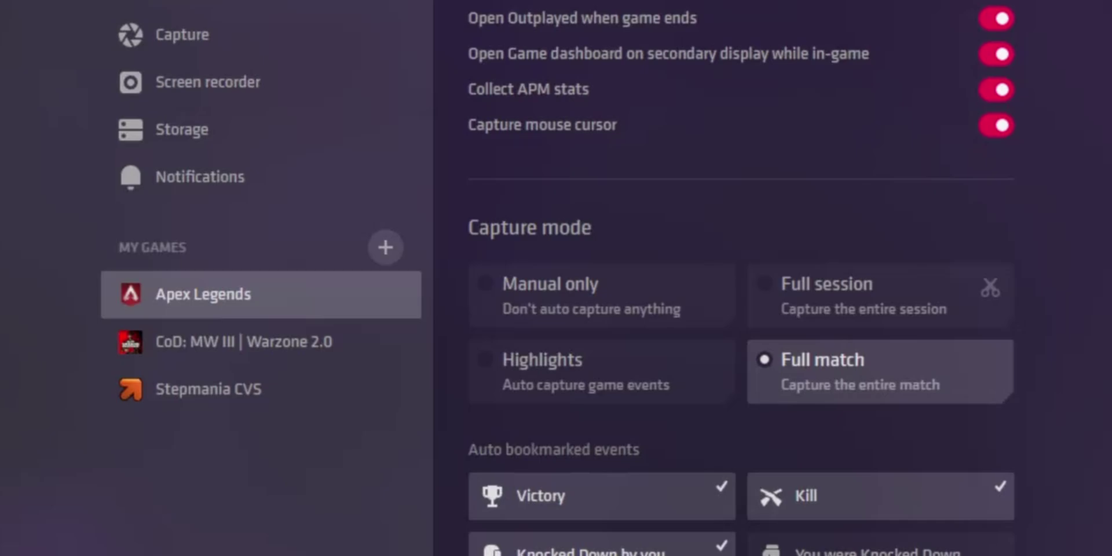
click(640, 398)
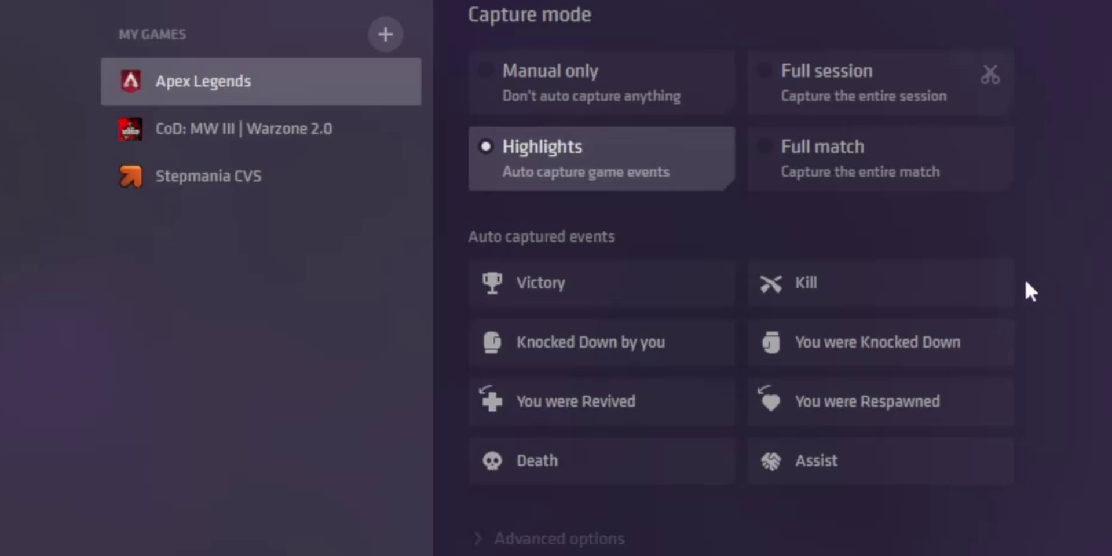
Step: Auto-capture only Kill, Knocked Down by you and Victory events, leaving You were Knocked Down off
click(976, 285)
click(721, 337)
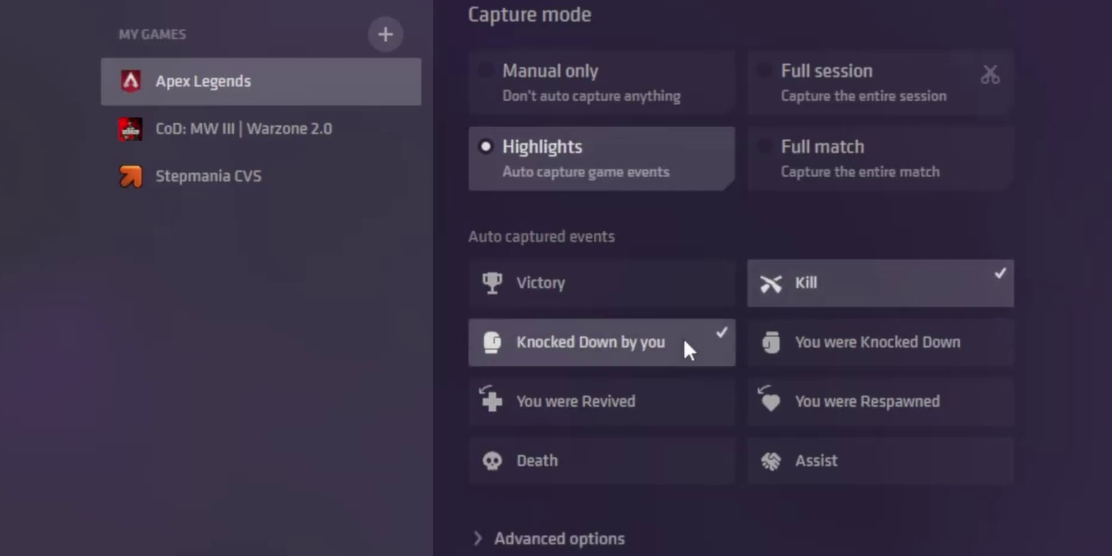
click(999, 362)
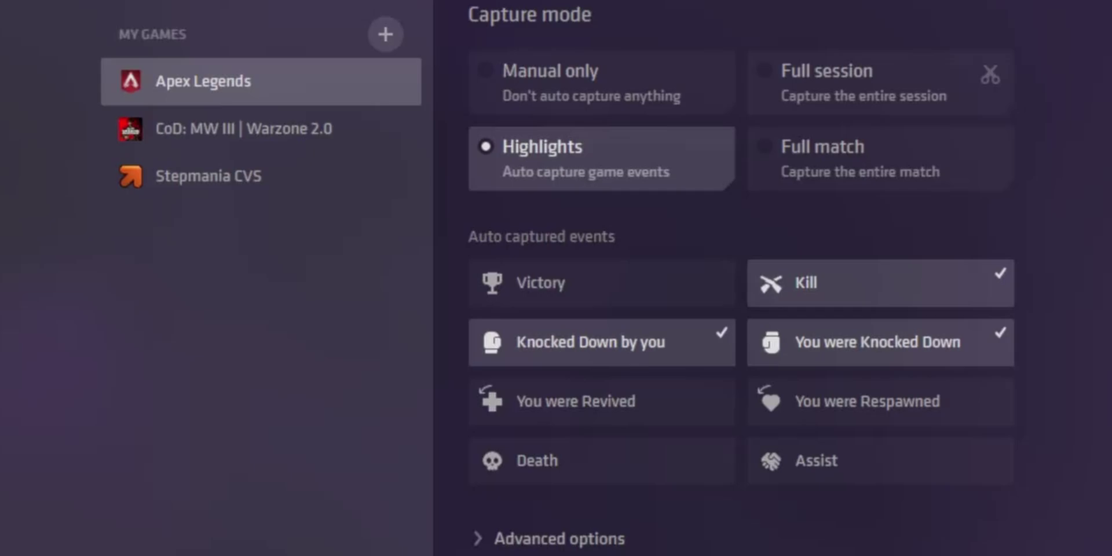
click(710, 305)
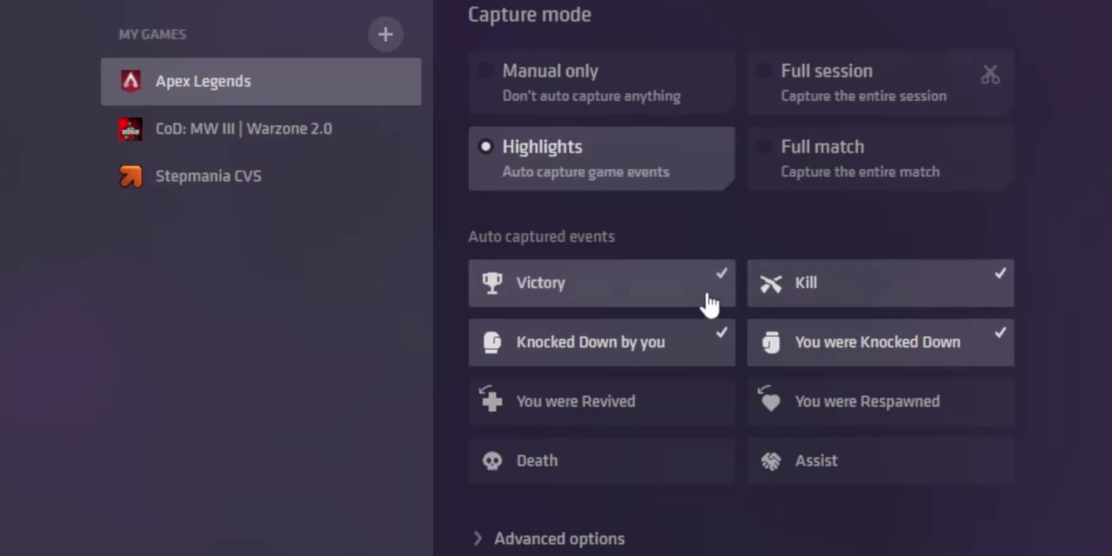
click(950, 350)
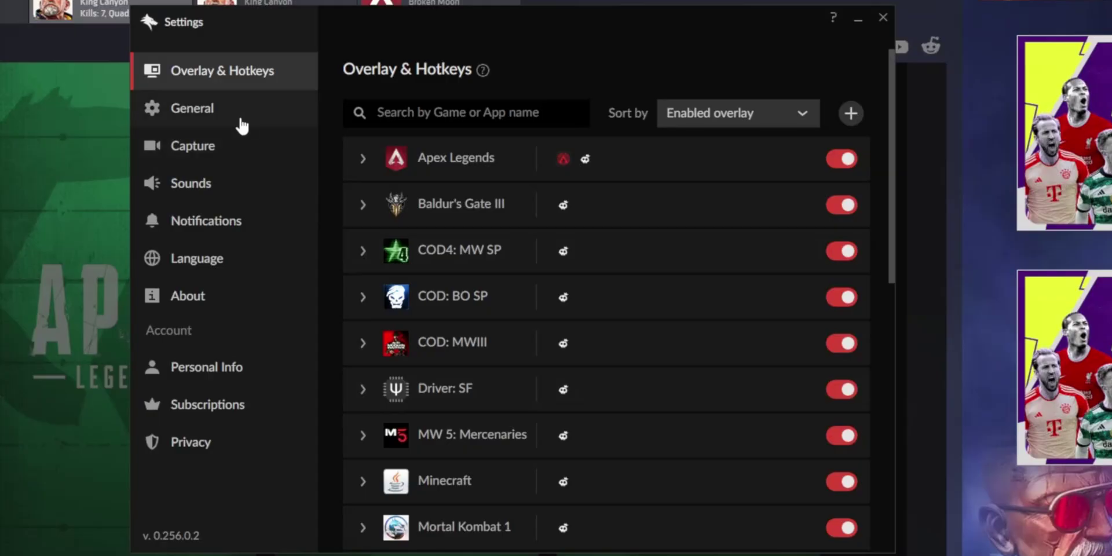
click(241, 124)
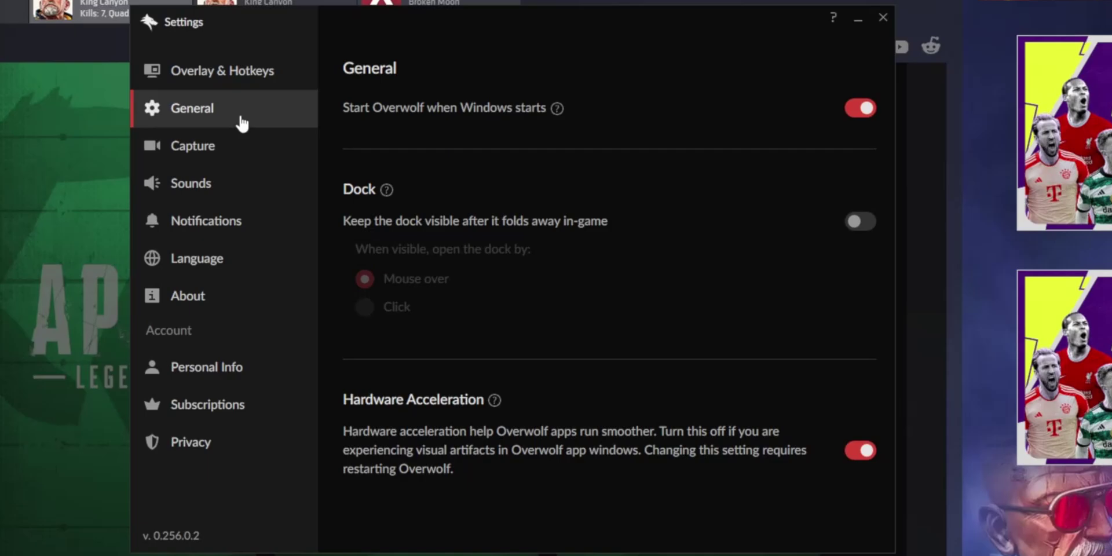
click(867, 110)
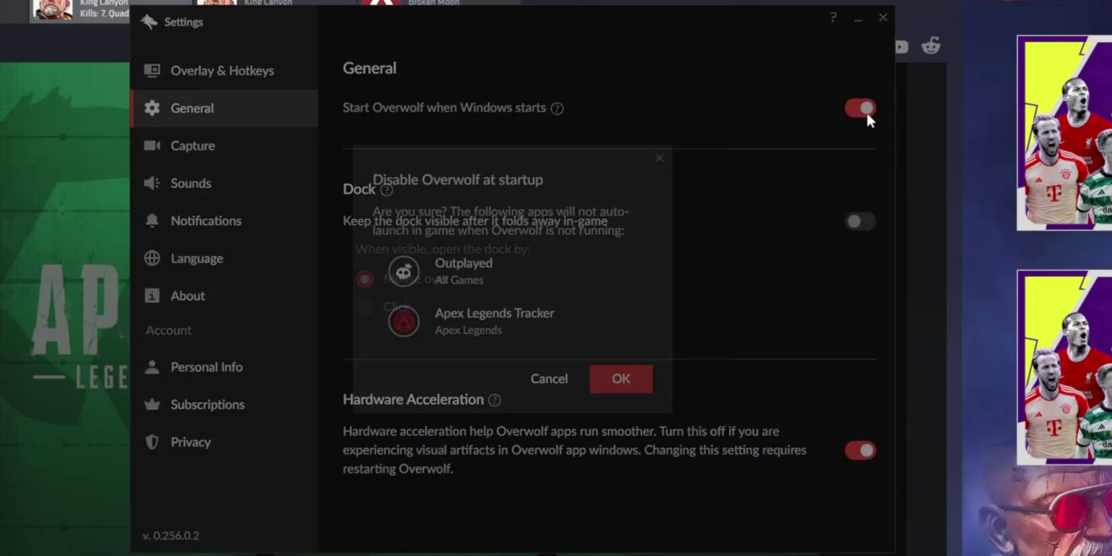
click(537, 381)
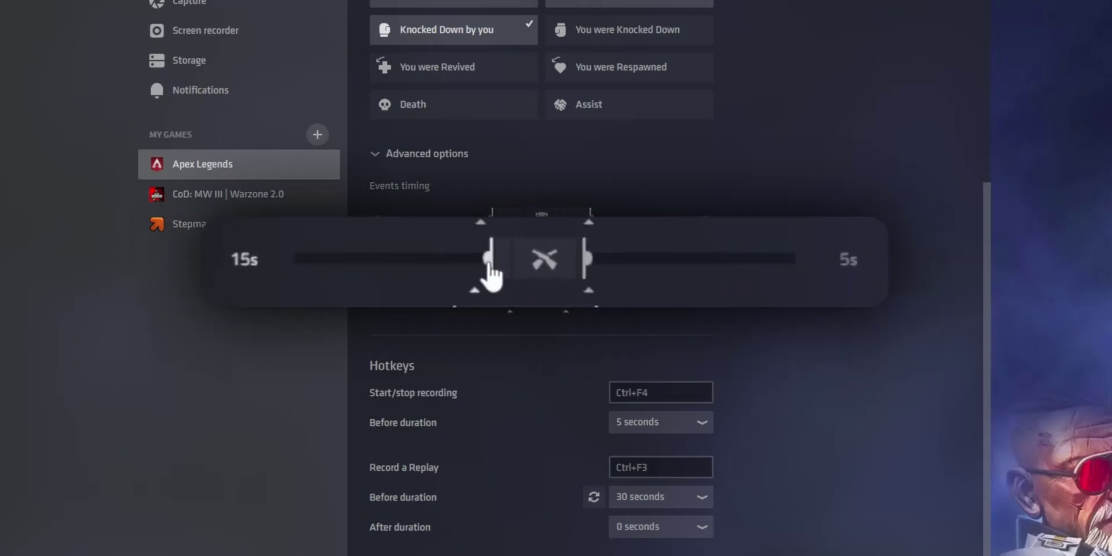
Step: Set the second event's timing to 45 seconds before and 15 seconds after
drag(510, 258, 498, 262)
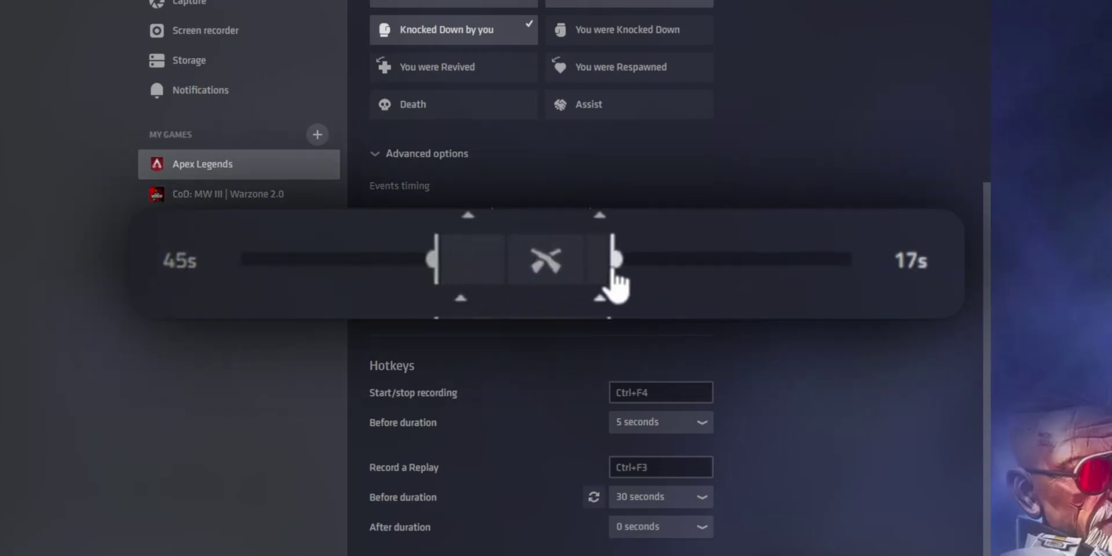
drag(610, 271, 607, 272)
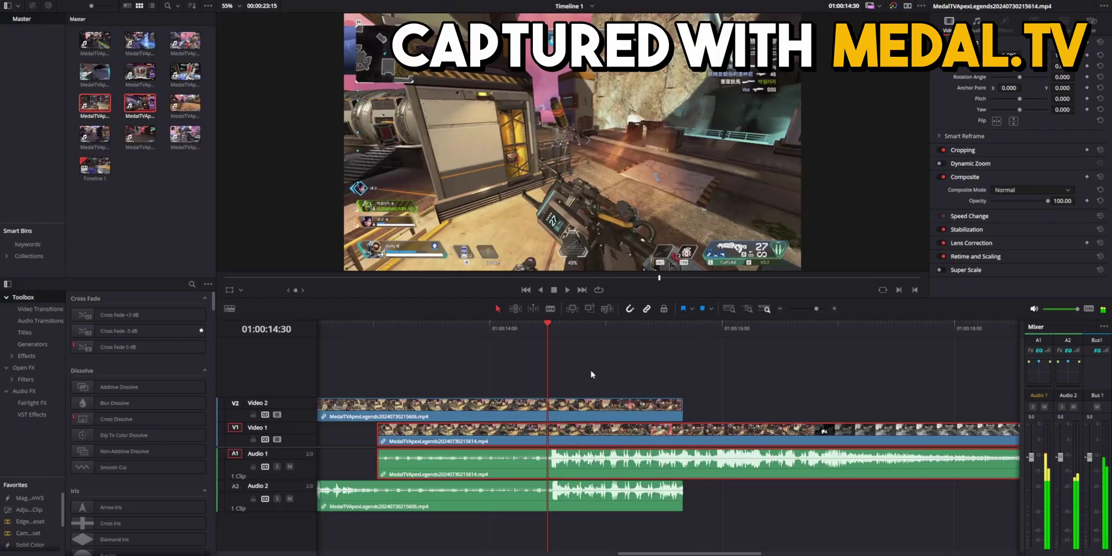
Step: Lengthen the later Video 1 clip's head so it overlaps the first clip, then play it from its start
scroll(706, 464, up, 1)
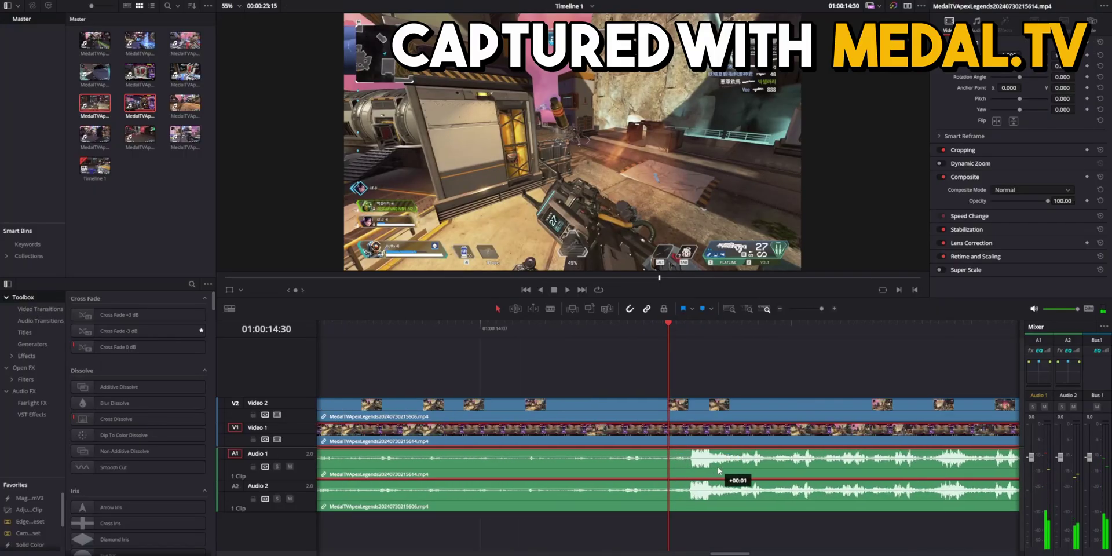
scroll(709, 466, down, 3)
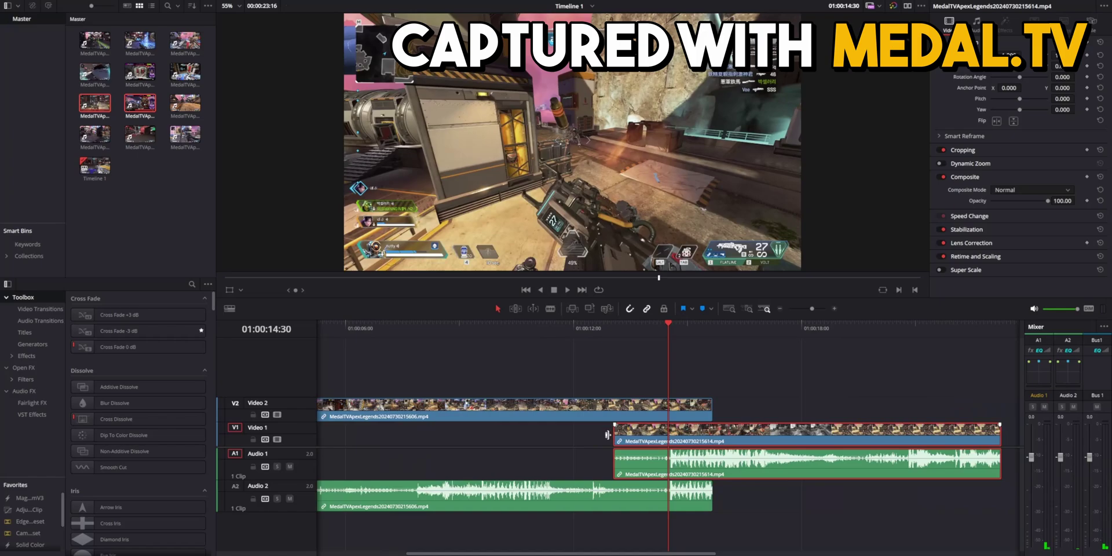
drag(615, 434, 355, 440)
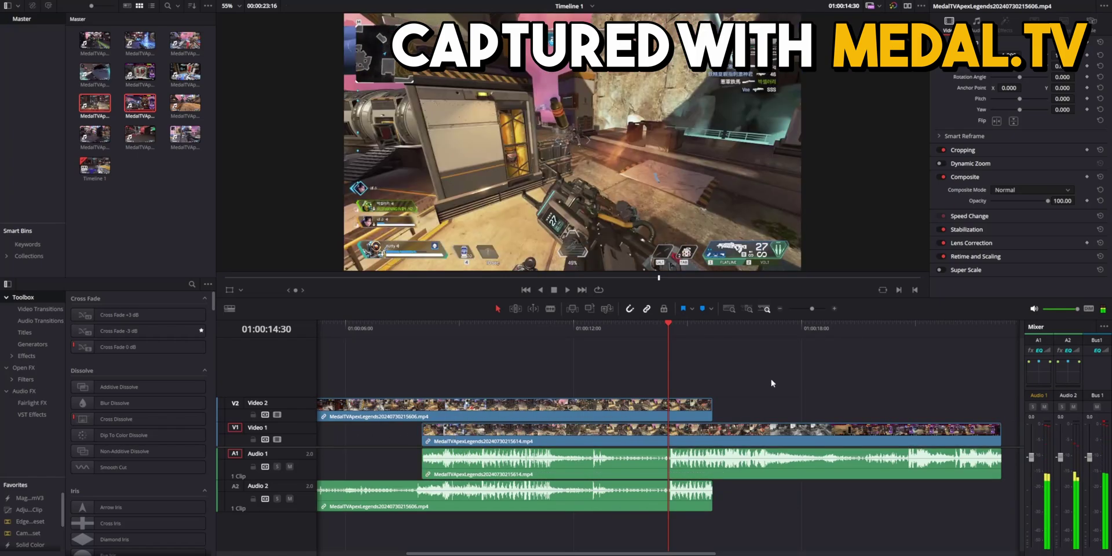
scroll(717, 397, down, 4)
scroll(583, 405, up, 1)
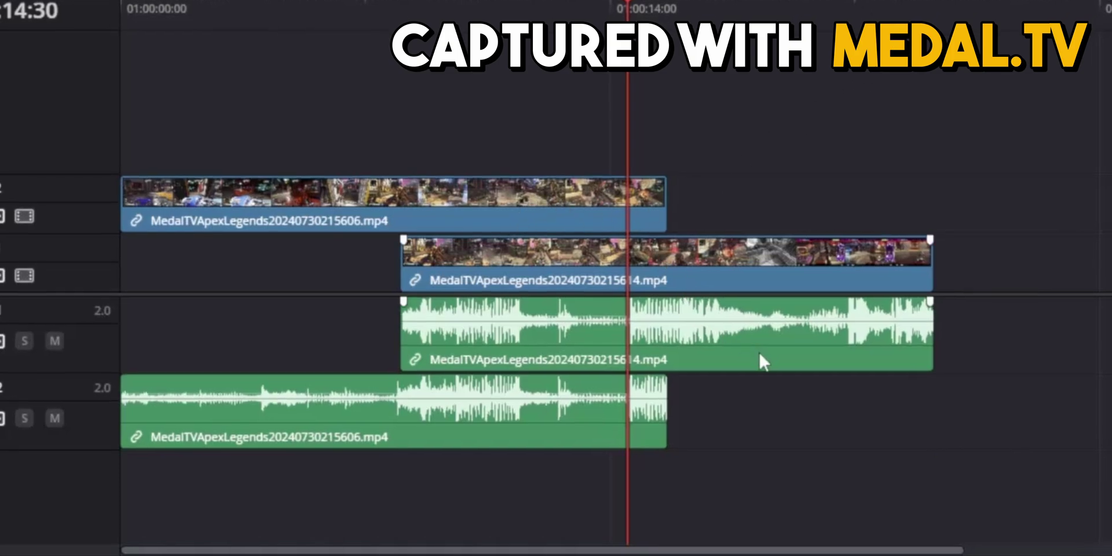
key(Up)
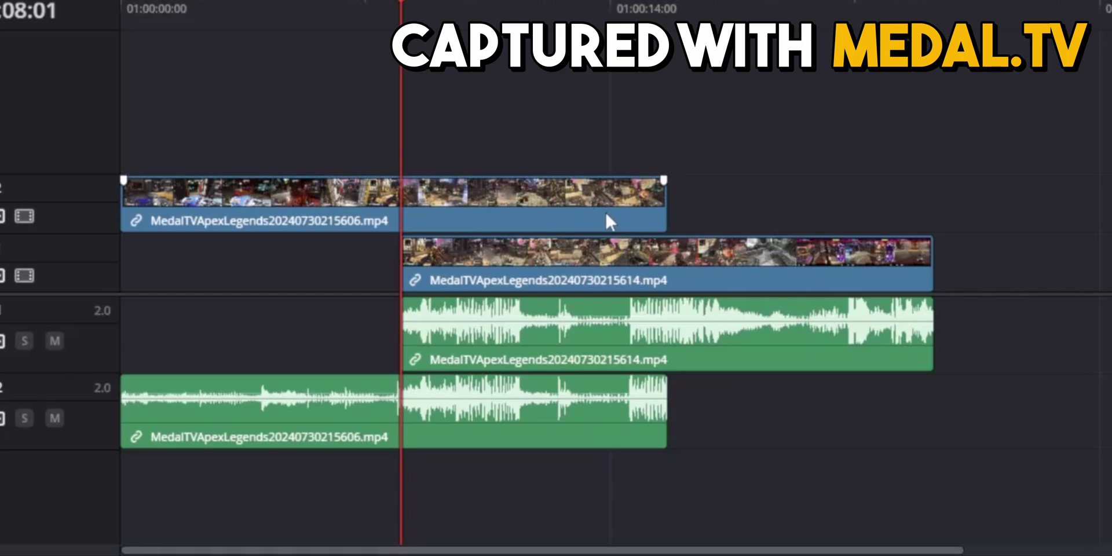
key(space)
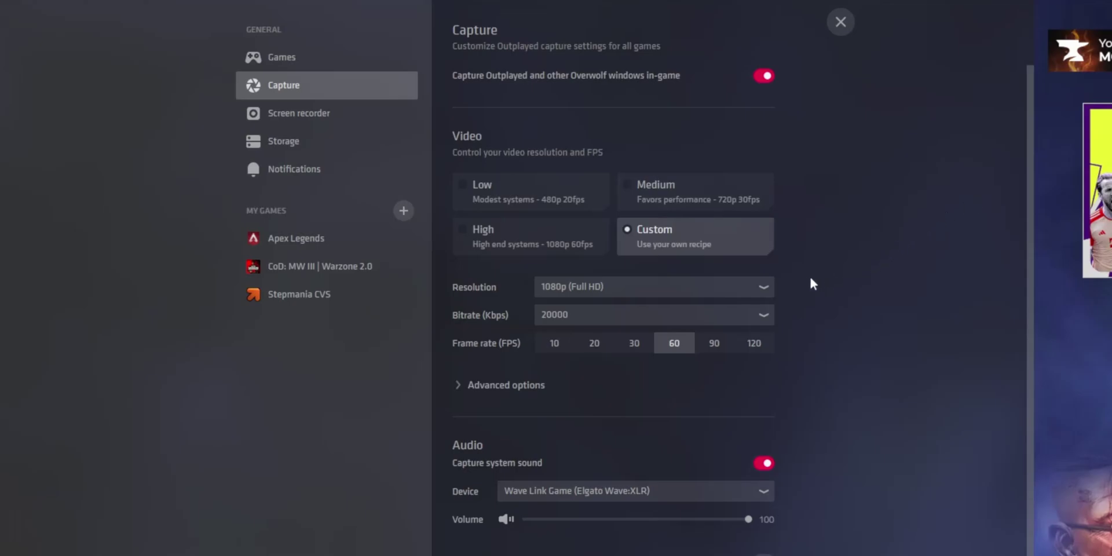
Step: Keep the capture resolution at 1080p and the bitrate at 20000 Kbps
click(756, 287)
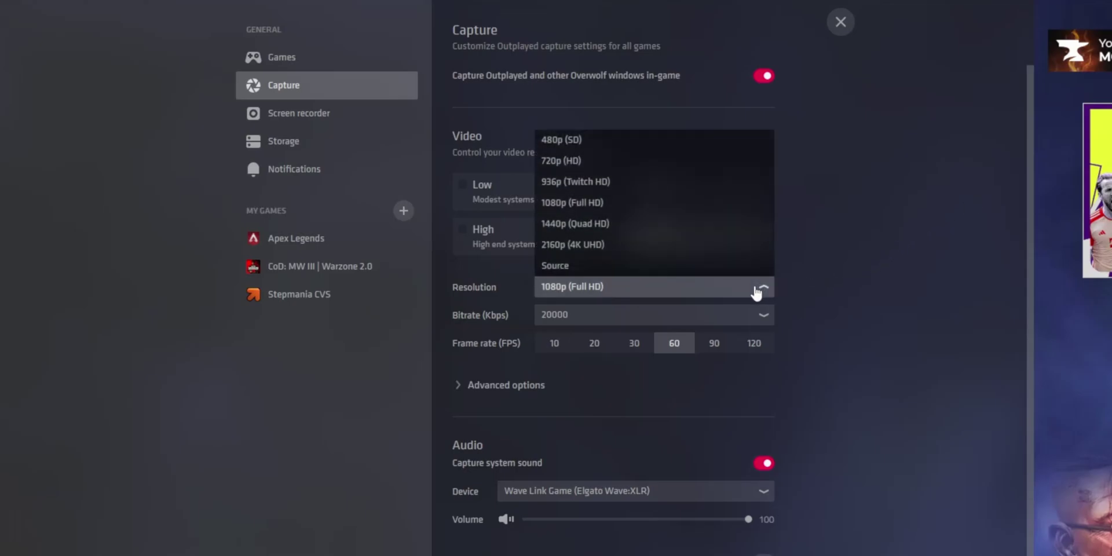
click(757, 290)
click(759, 317)
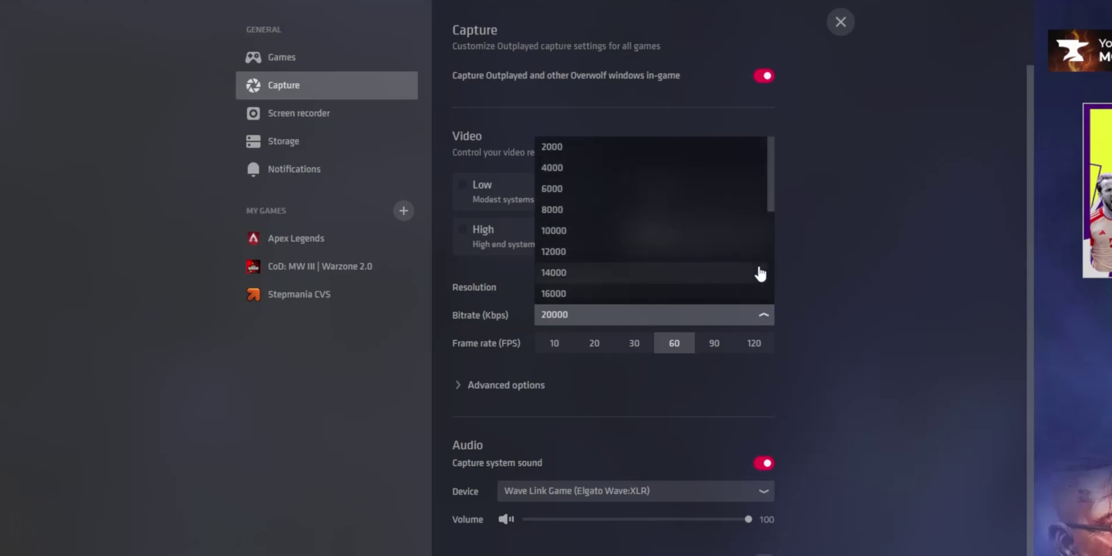
scroll(759, 273, down, 3)
click(918, 285)
Step: Leave system sound capture on and turn on microphone capture
scroll(923, 285, down, 1)
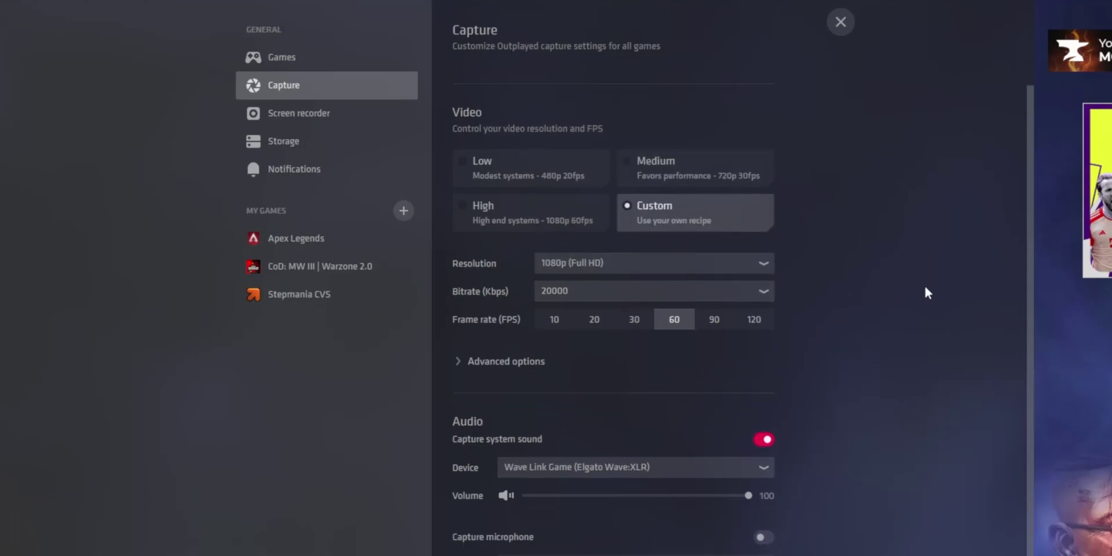
scroll(923, 284, down, 3)
click(764, 373)
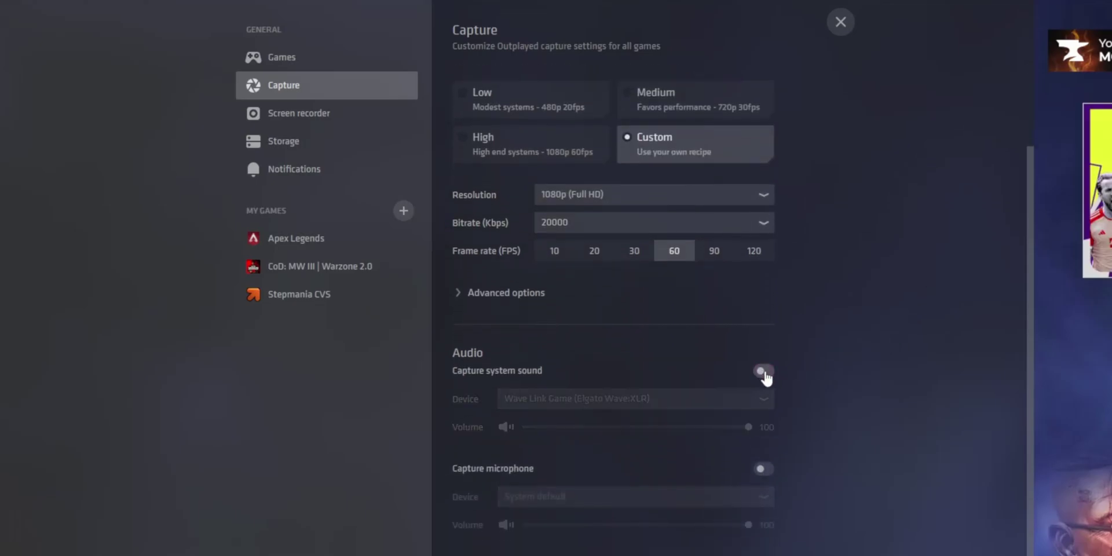
click(765, 372)
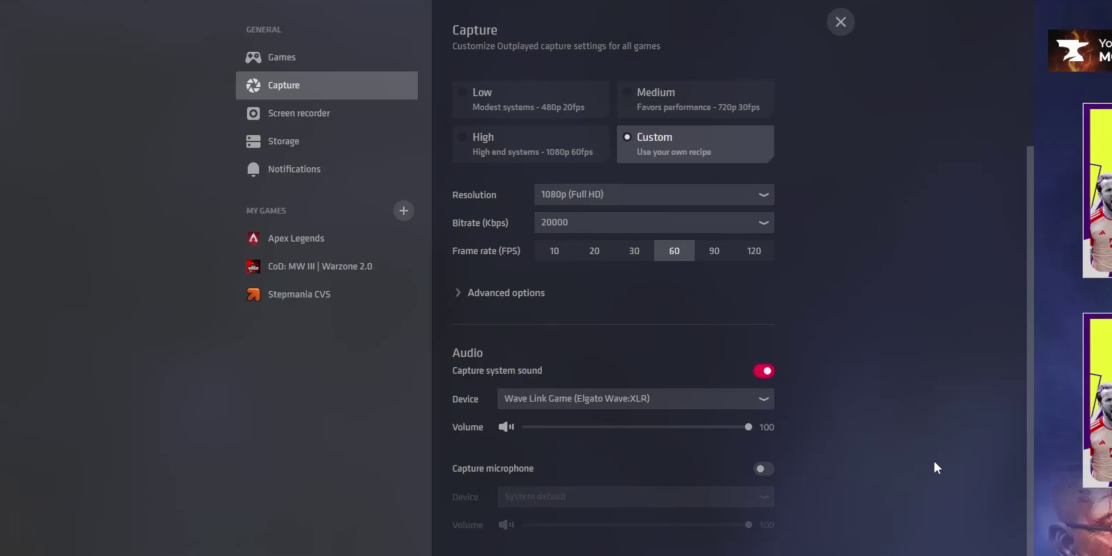
click(764, 477)
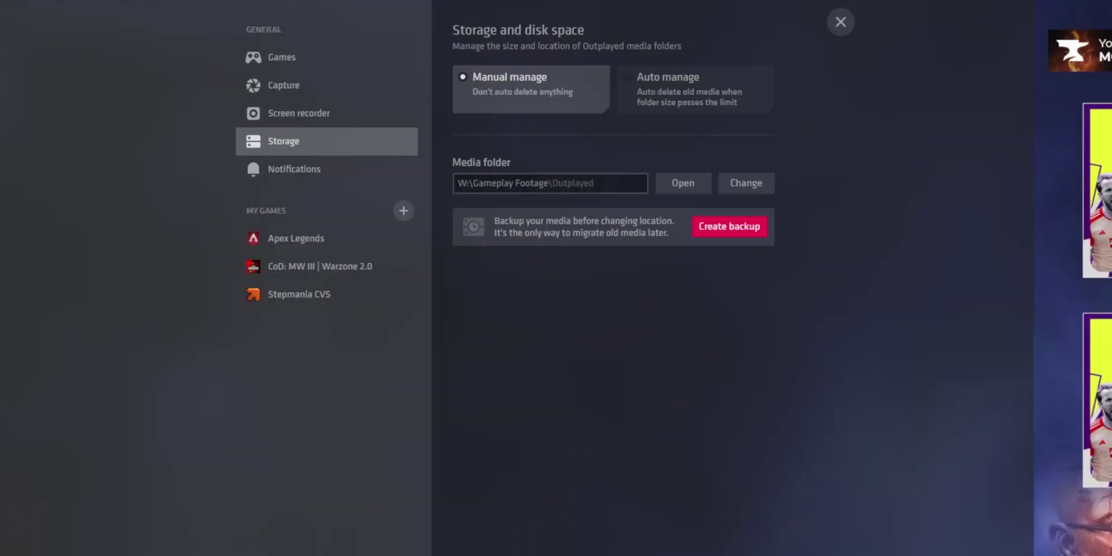
Step: Switch storage to Auto manage and raise the media folder size limit from 200 to 500 GB
click(690, 91)
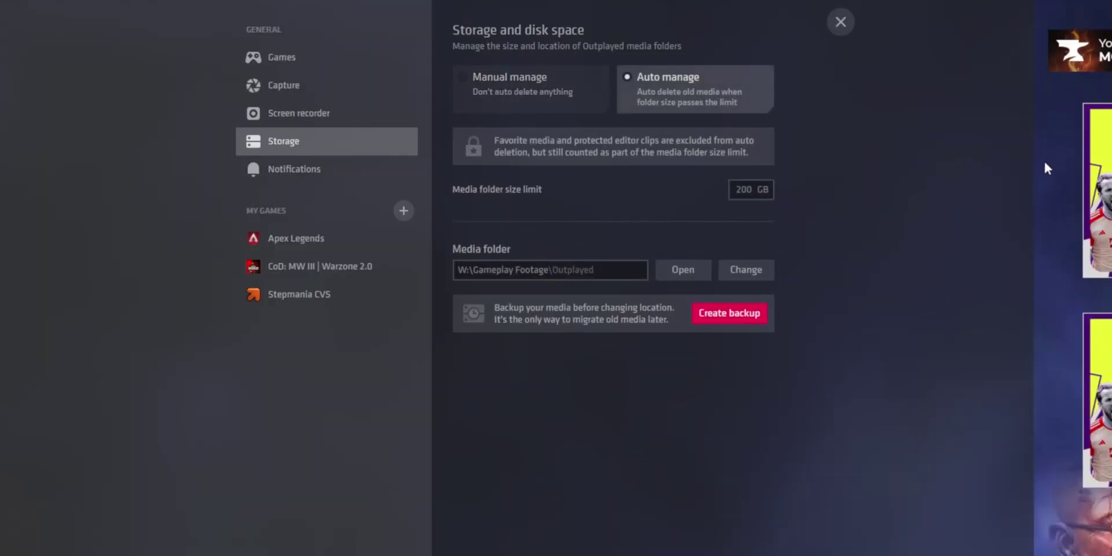
click(739, 189)
text(5)
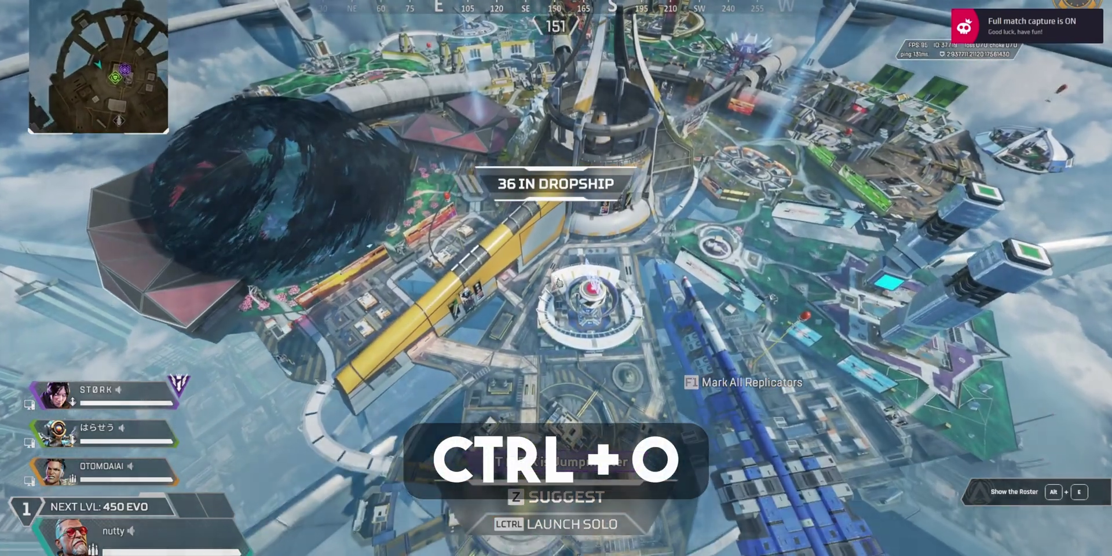
Step: From the in-game clip browser, delete Matches 45, 44 and 43 and star Match 04
key(ctrl+o)
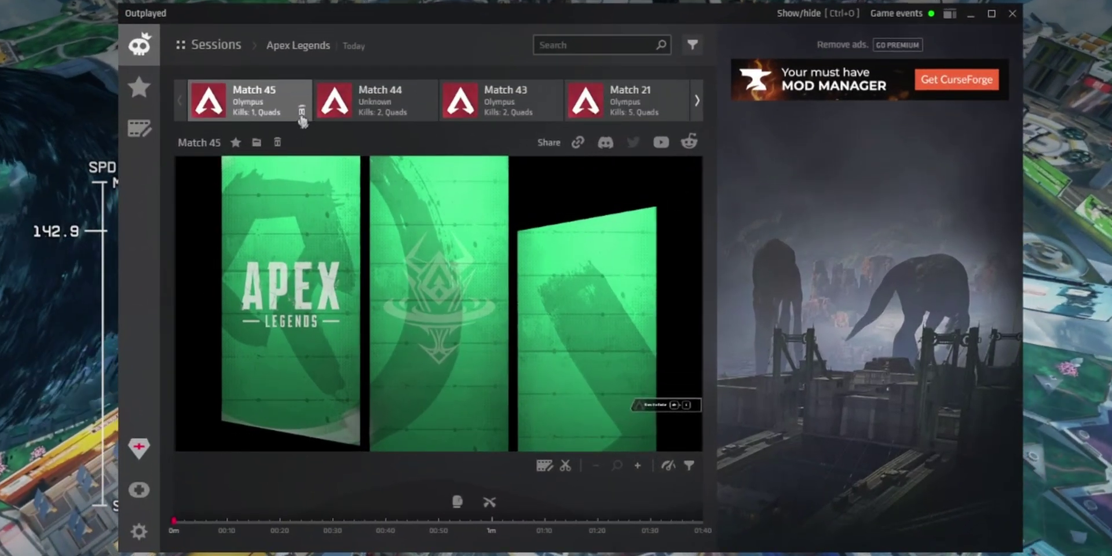
click(301, 111)
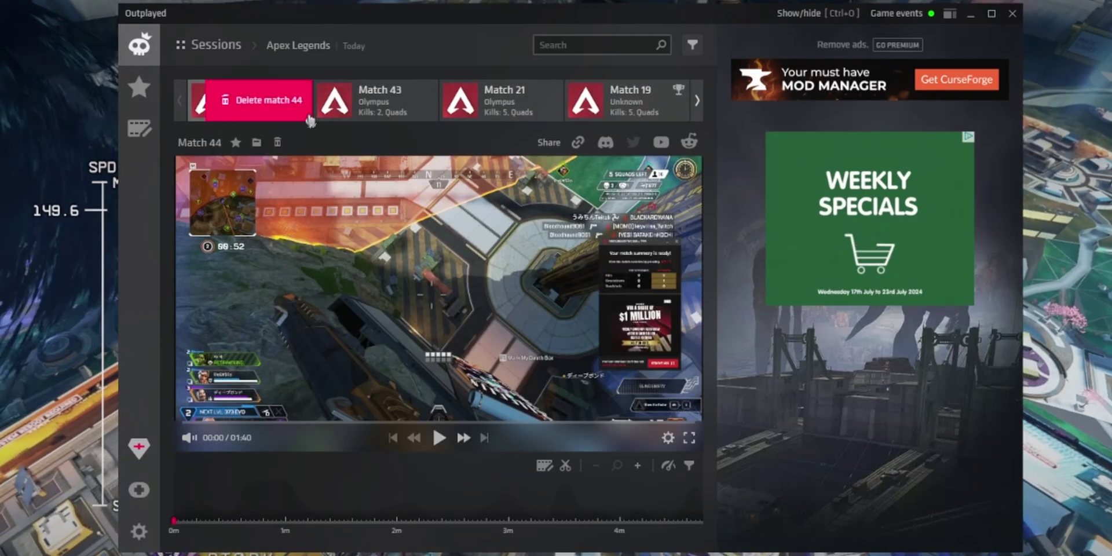
click(302, 111)
click(303, 110)
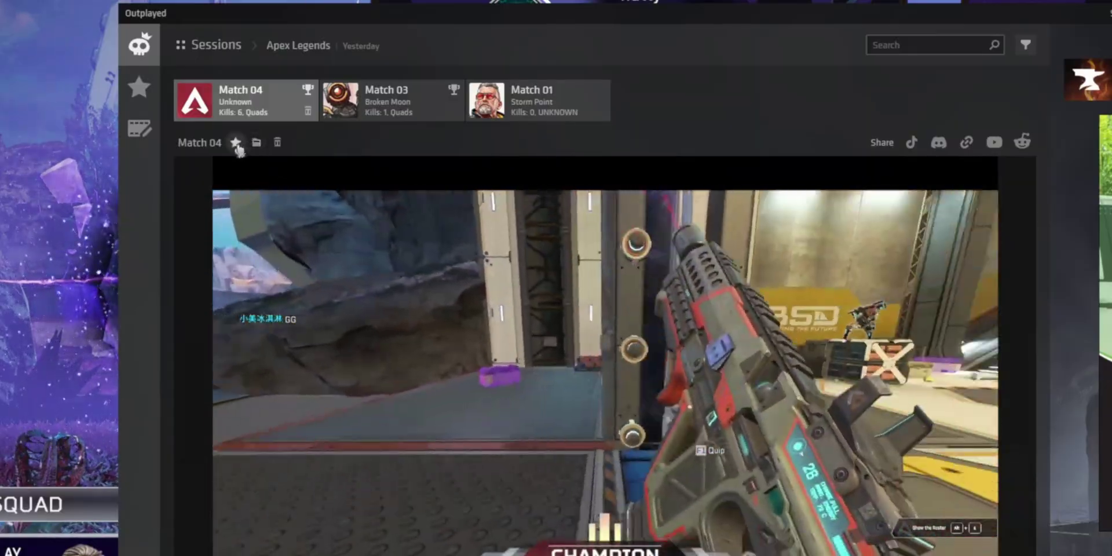
click(235, 143)
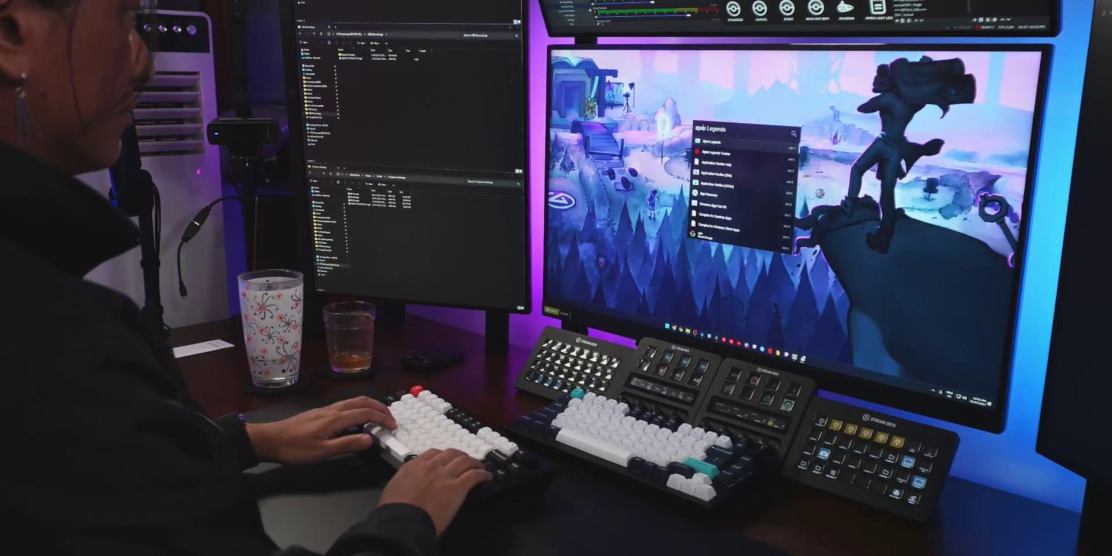
Step: Launch Apex Legends from the Windows search results
key(Return)
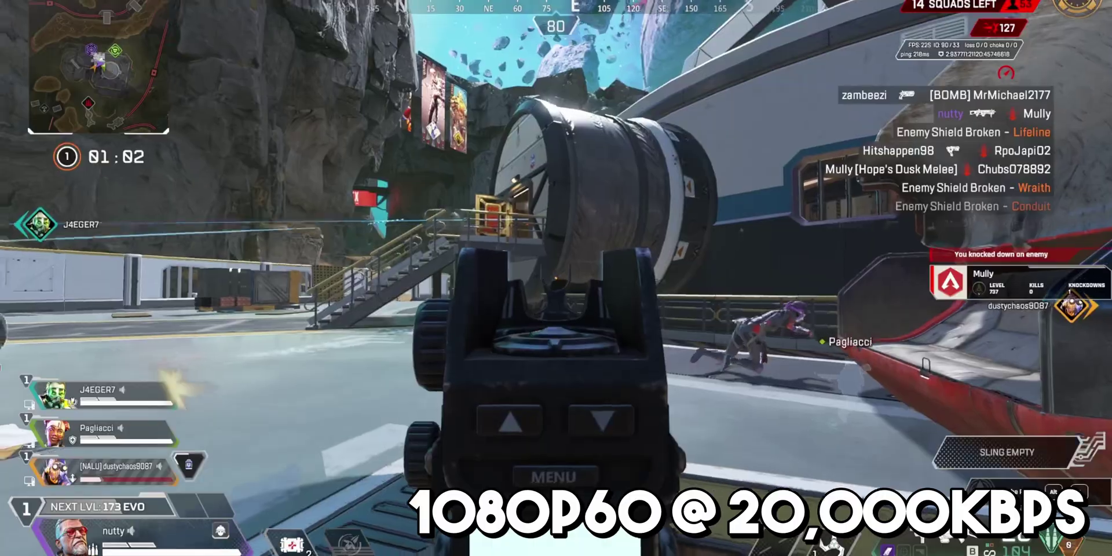
Step: Climb the stairs toward the open doorway after the knockdown
key(w)
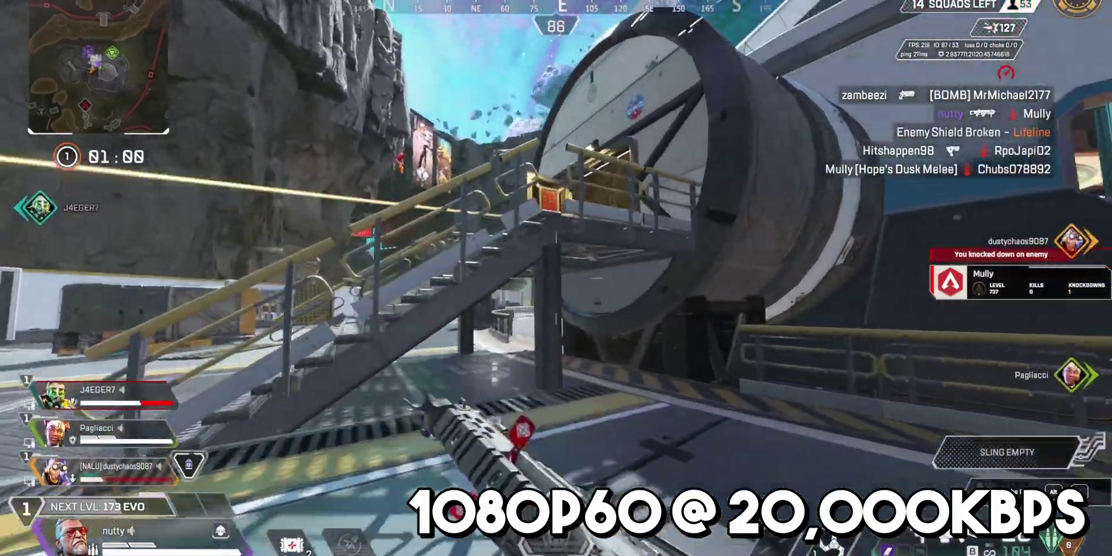